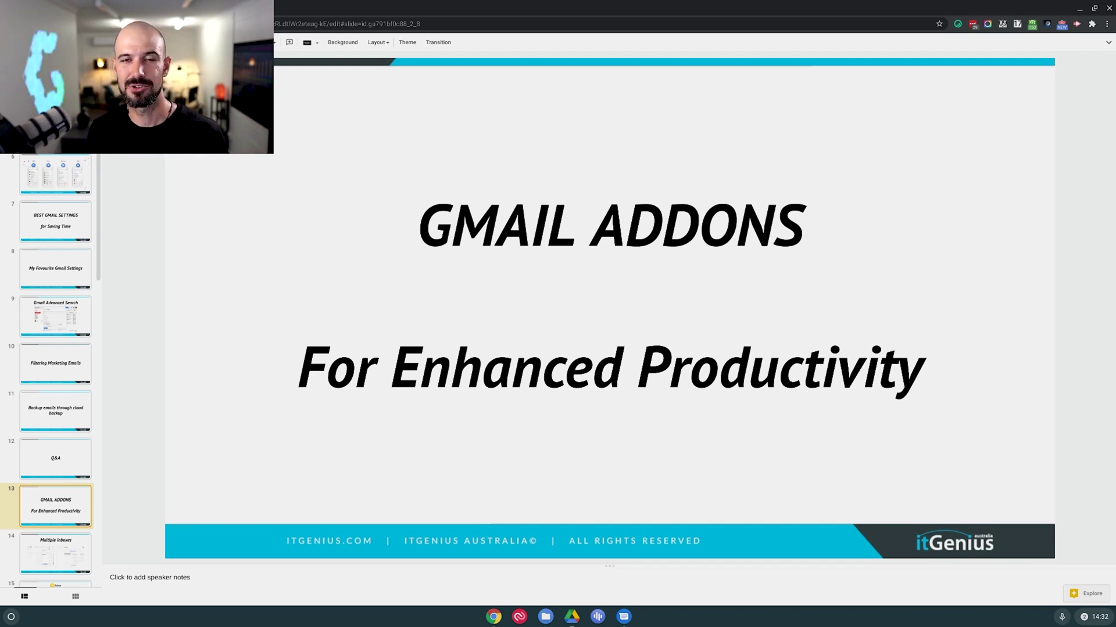
- Advance the deck to the Multiple Inboxes slide (slide 14), then switch to the Gmail tab
left_click(56, 553)
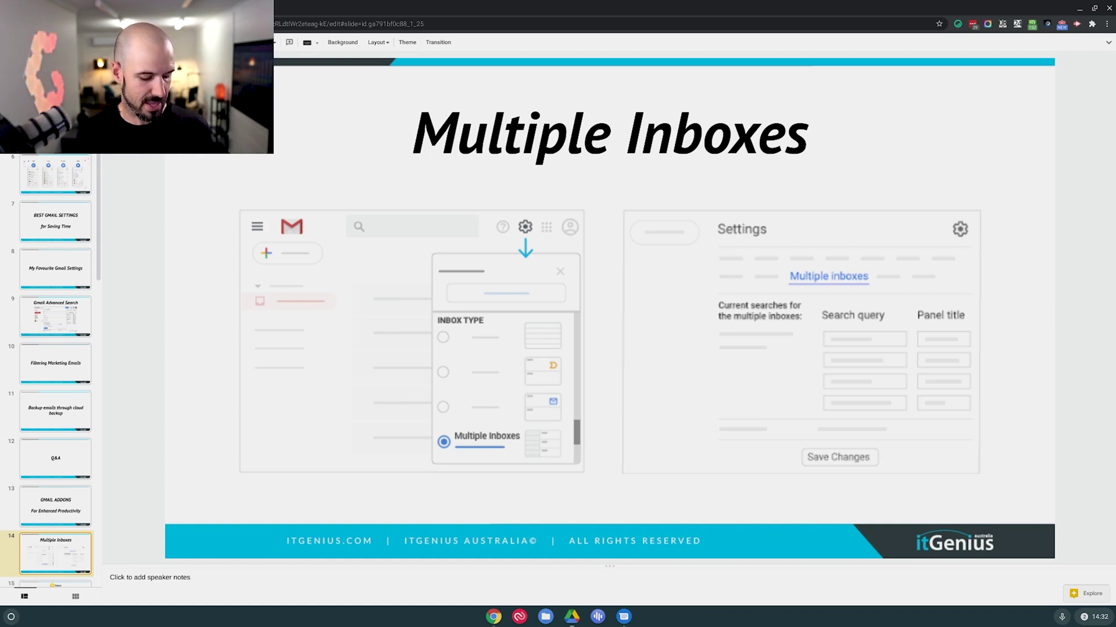
key("ctrl+Tab")
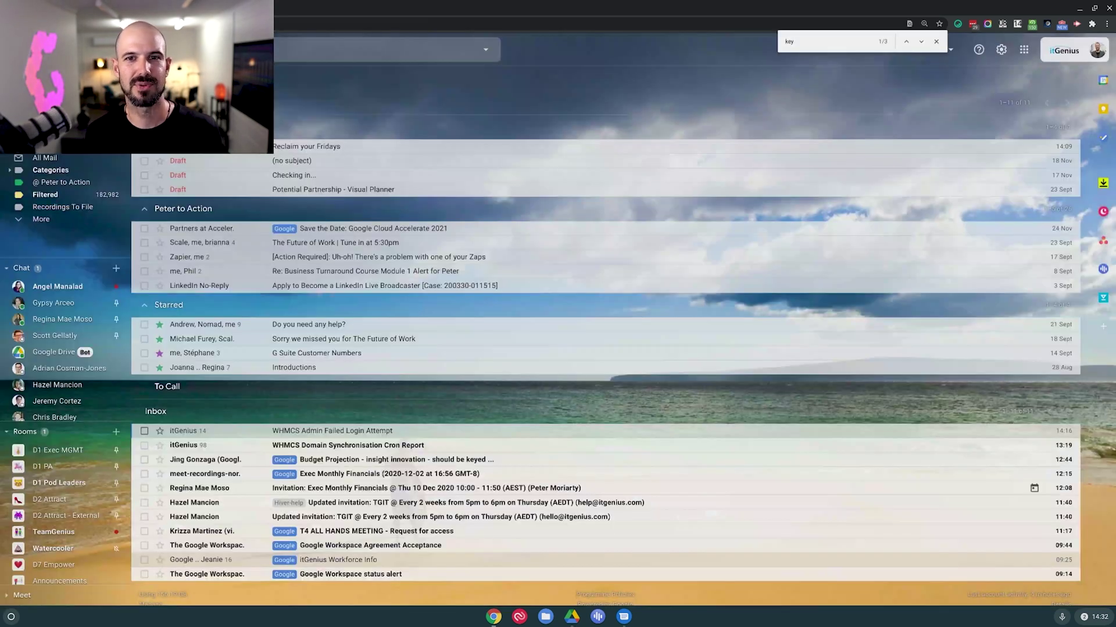
- Bring up Gmail's Quick settings and expand the sidebar to show all labels
left_click(1001, 50)
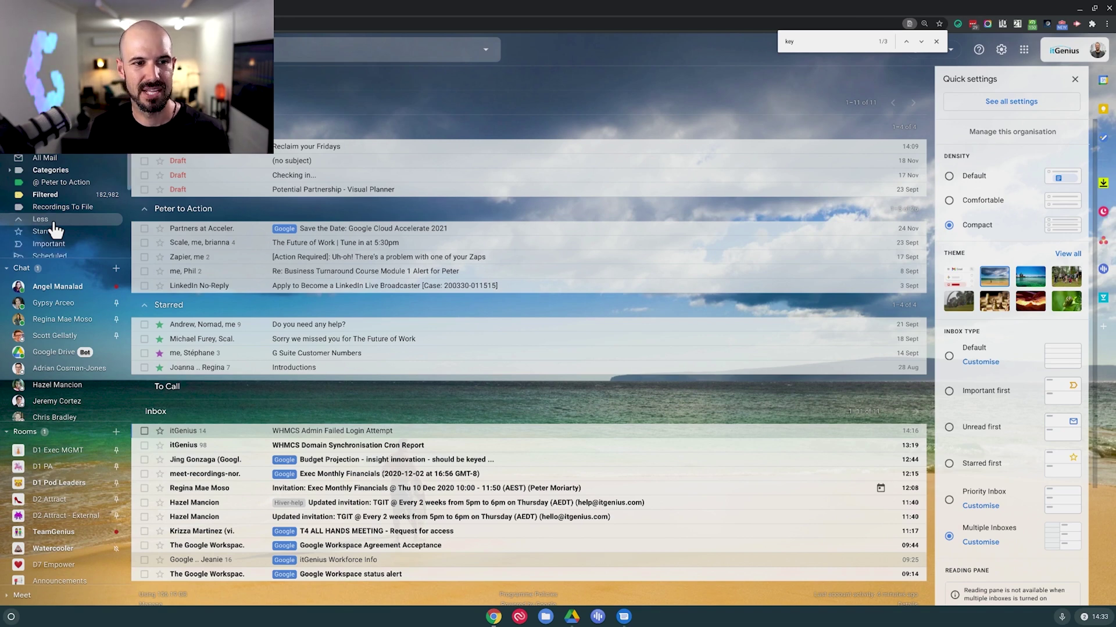
left_click(55, 228)
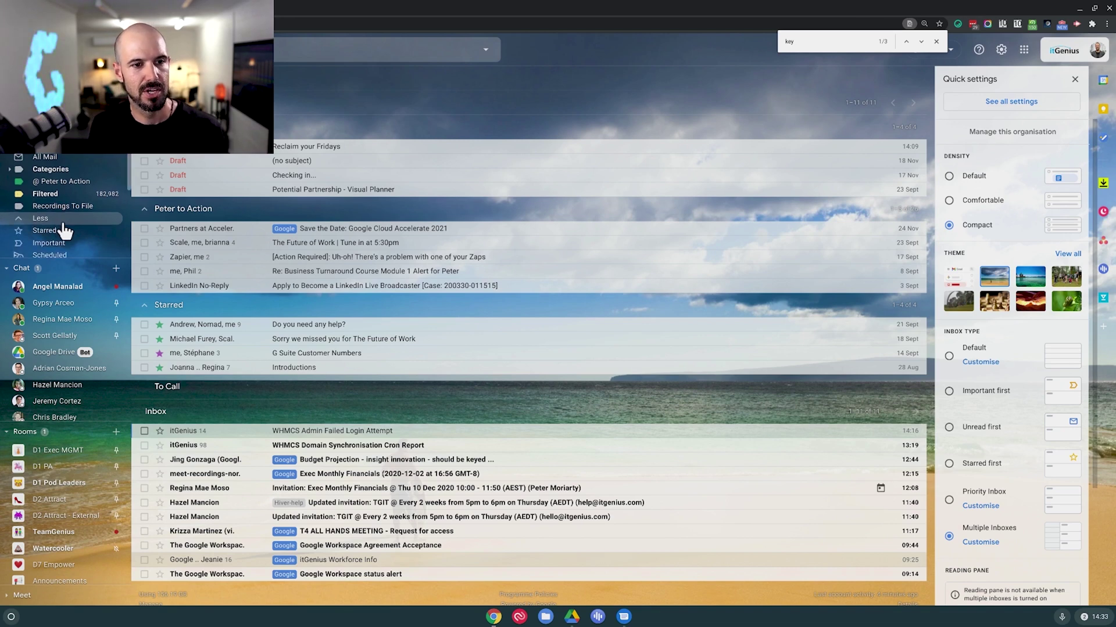
- Create the new label '@ Pay' from the sidebar, zooming the page in
left_click(7, 269)
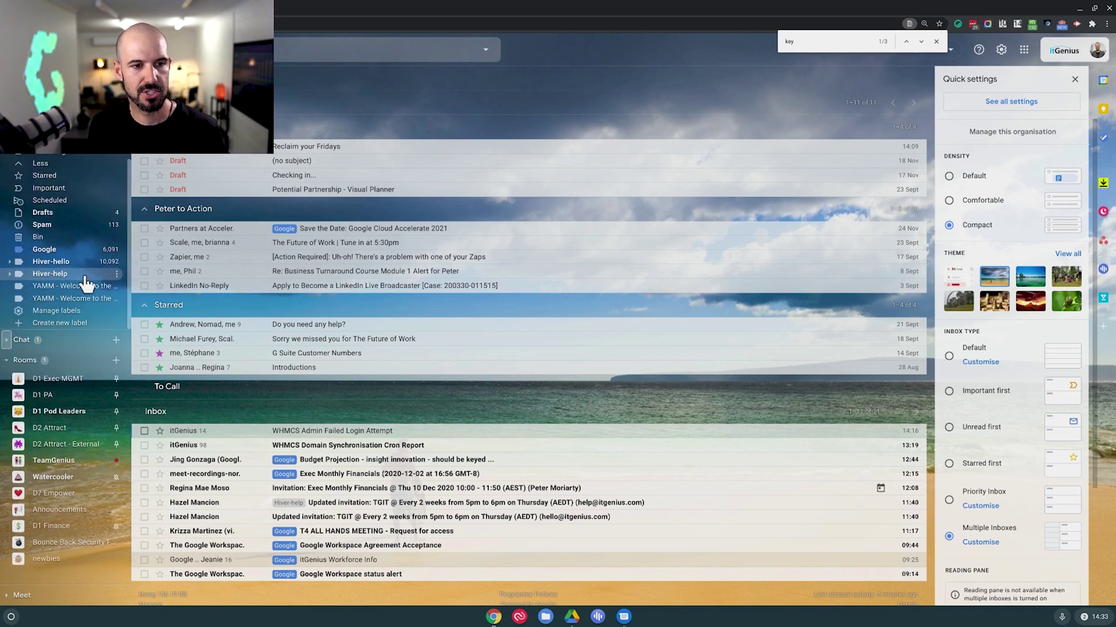
left_click(78, 325)
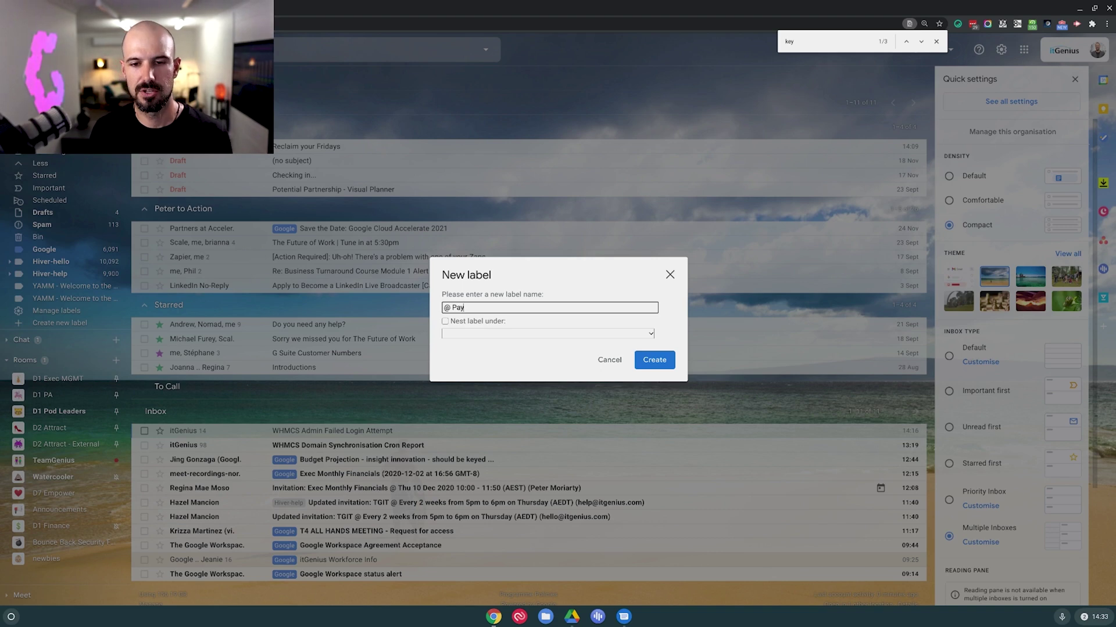
key("ctrl+plus")
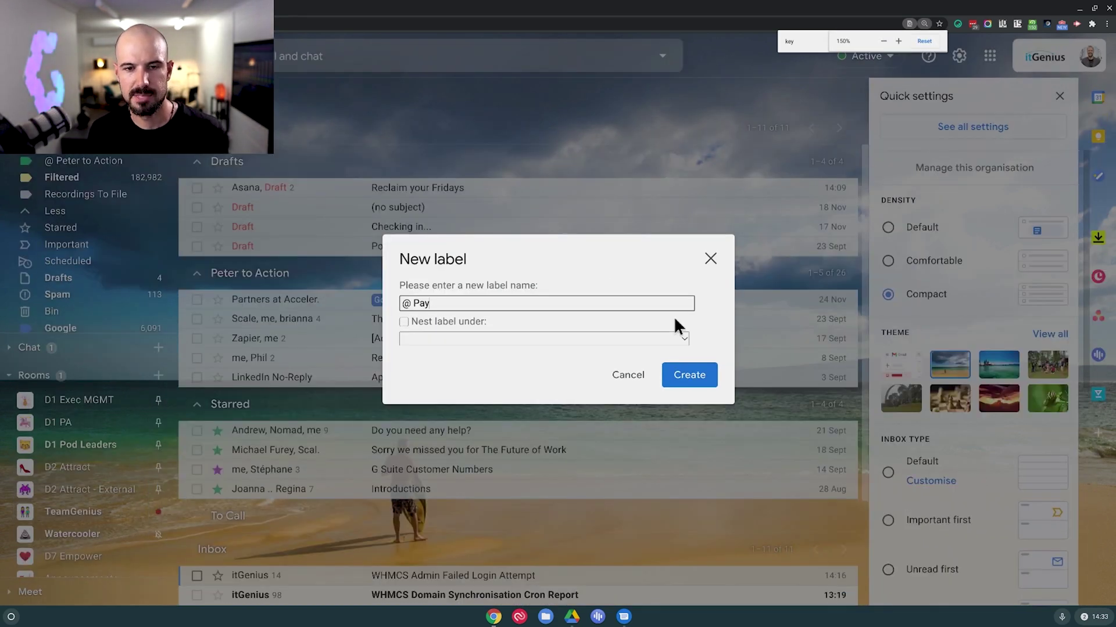
left_click(684, 374)
scroll(137, 269, "down", 3)
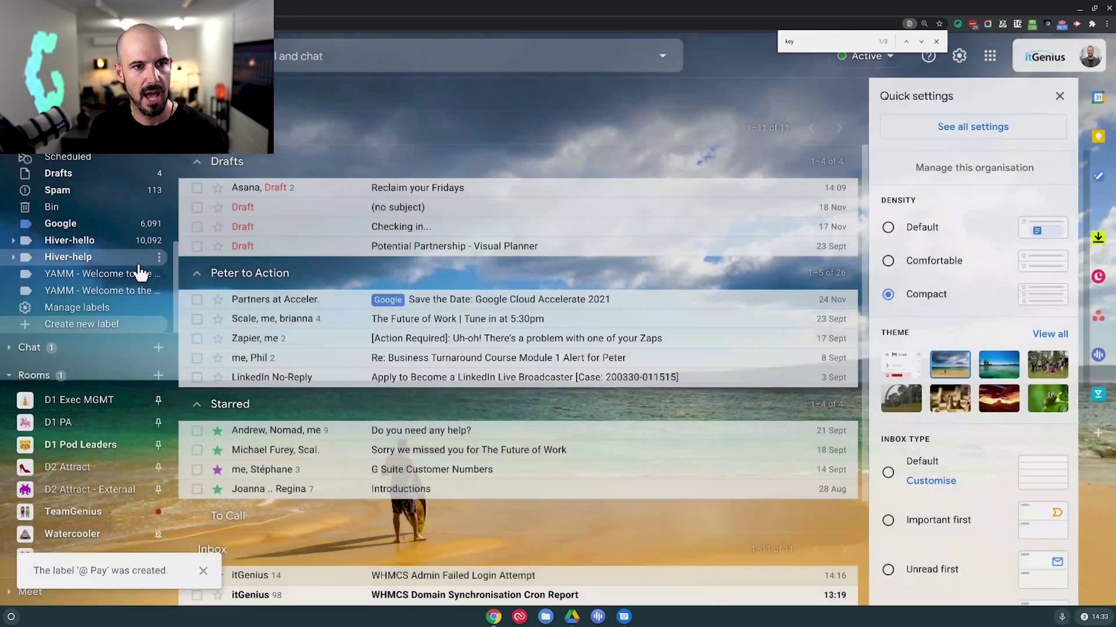
- Create three more labels: '@ To Reply', '@ To Call' and '@ To Delegate'
left_click(91, 334)
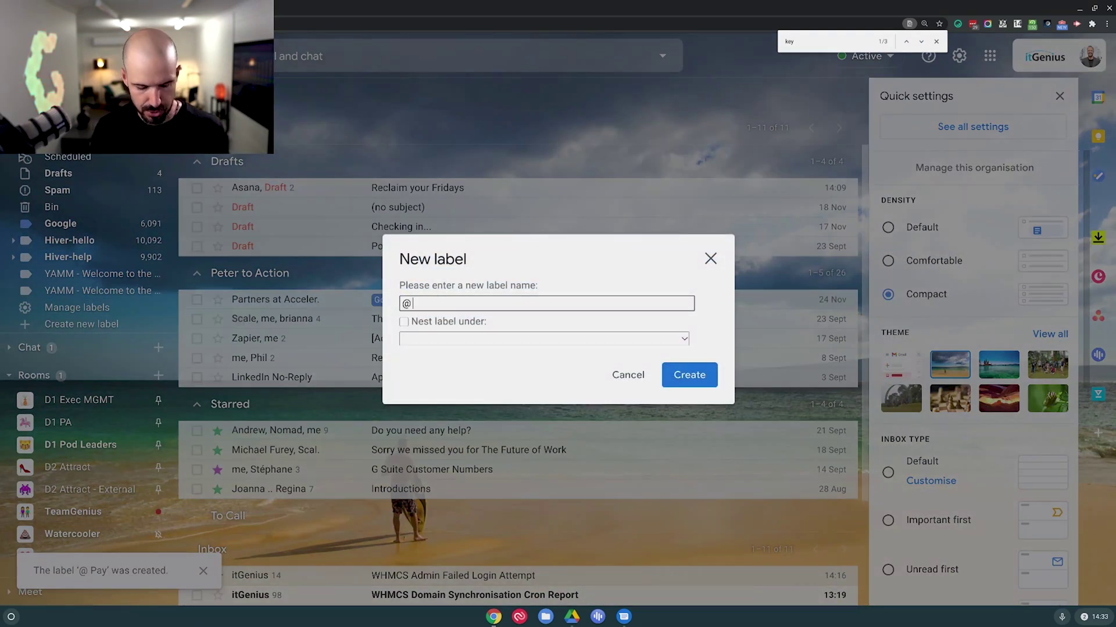
type("@ To Reply")
key("Return")
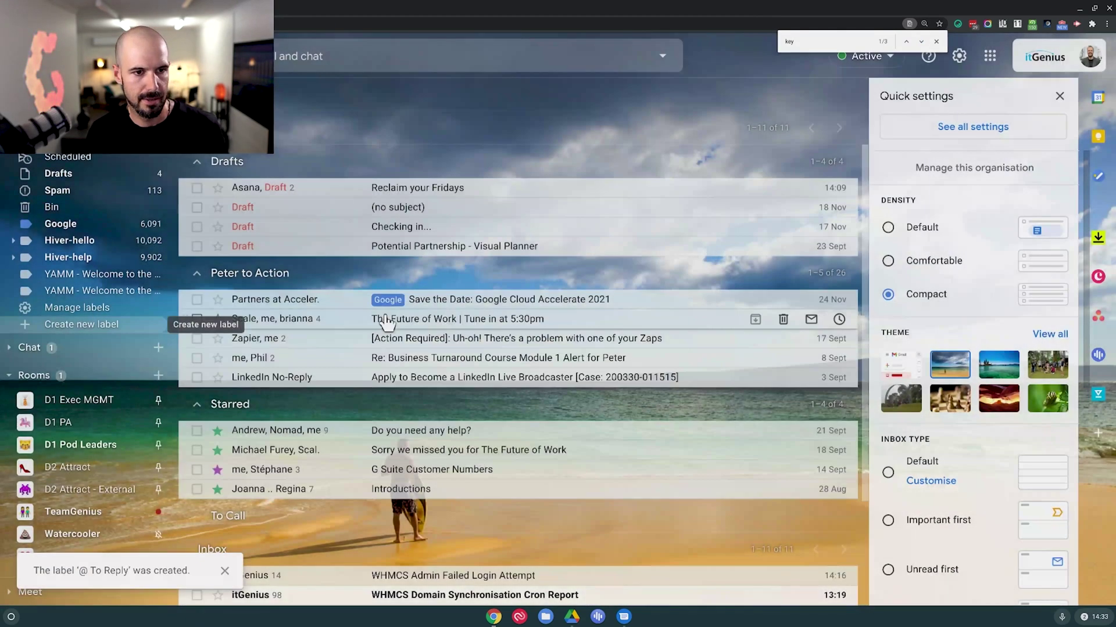
left_click(121, 333)
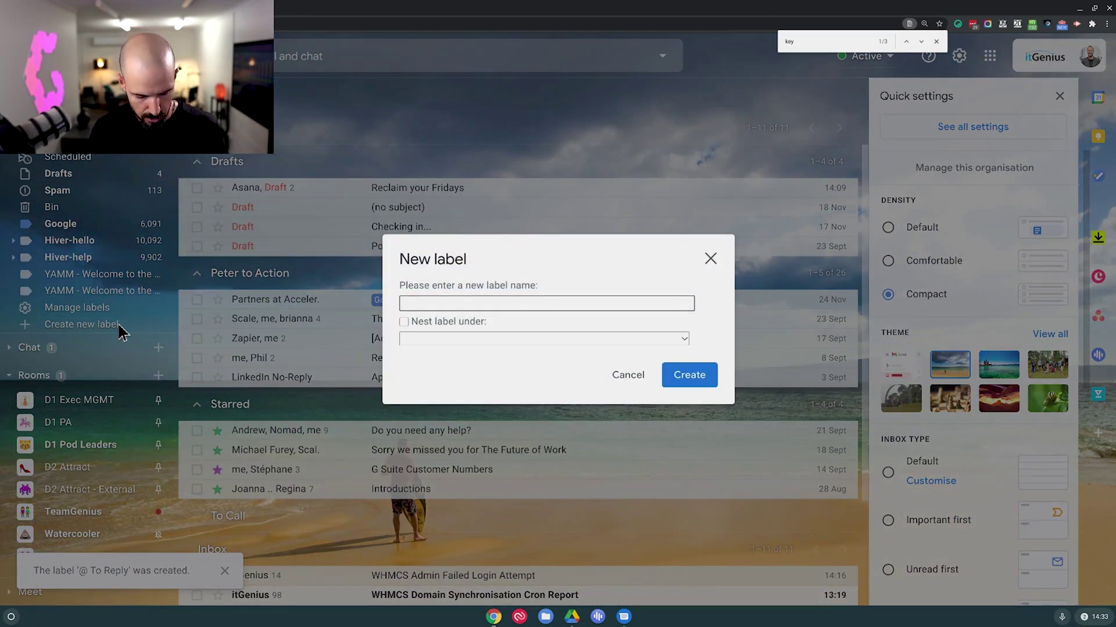
type("@ To Call")
key("Return")
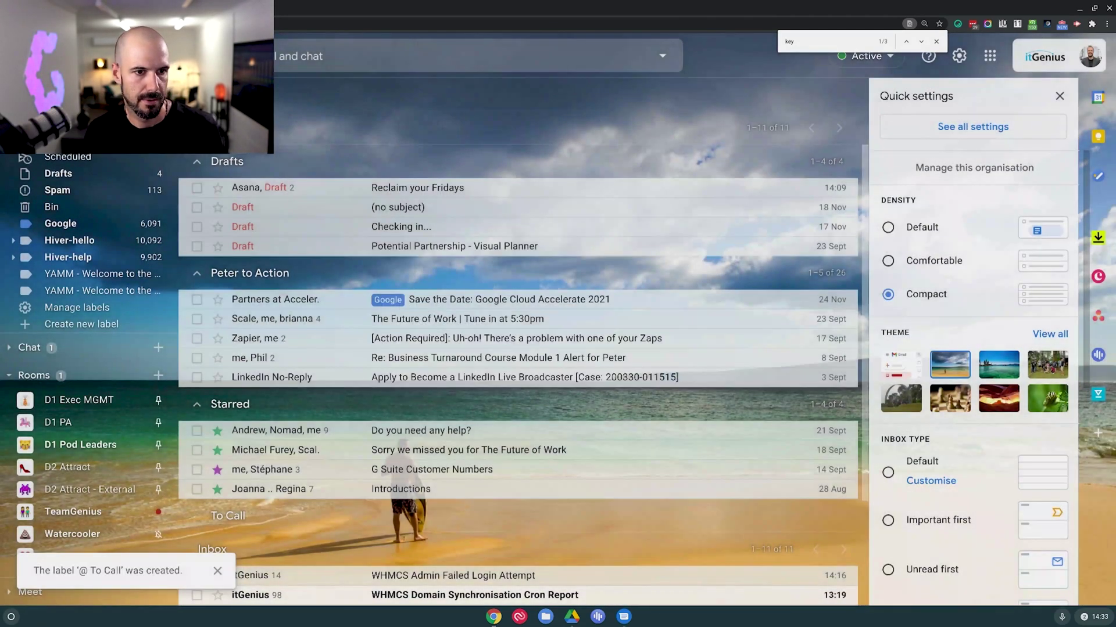
left_click(105, 326)
type("@ T")
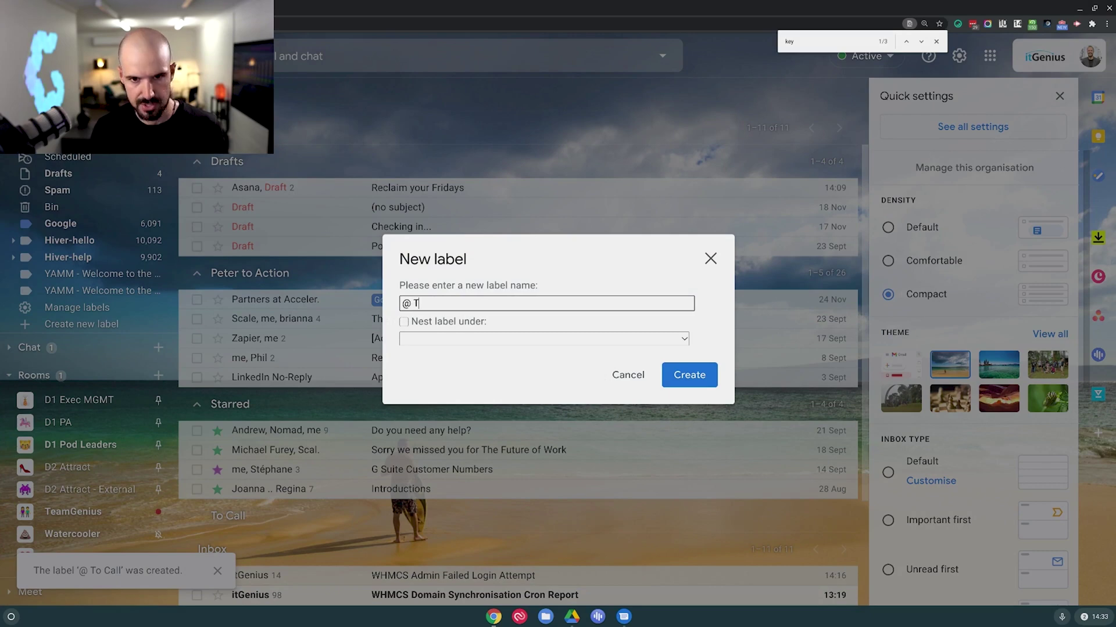
type("o Delegate")
key("Return")
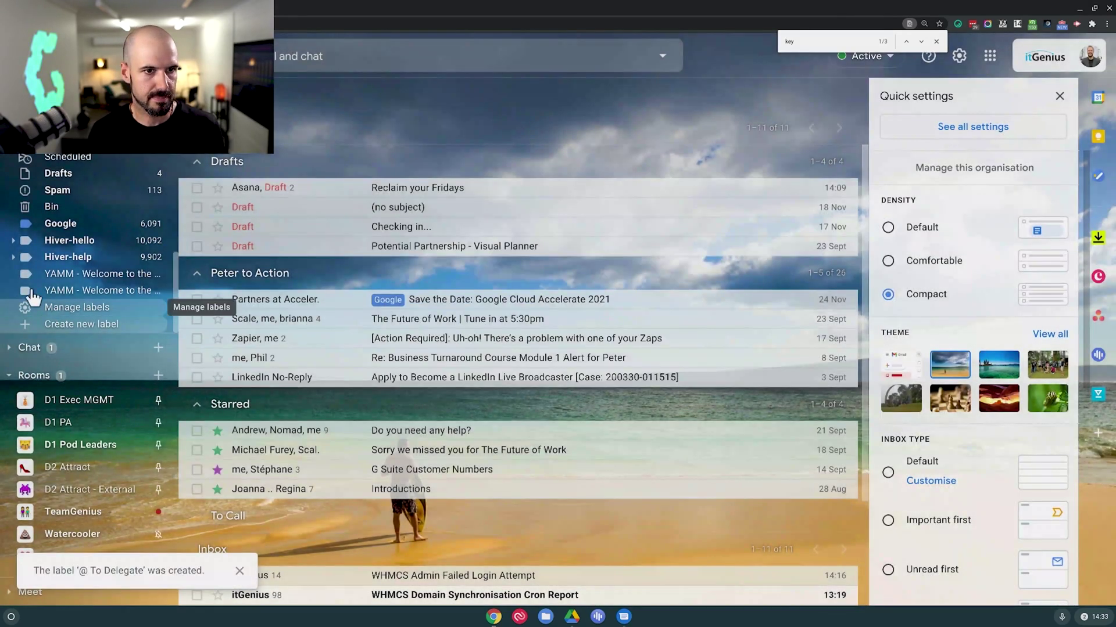
- Open the WHMCS Admin Failed Login Attempt conversation
scroll(81, 267, "up", 3)
scroll(86, 262, "up", 2)
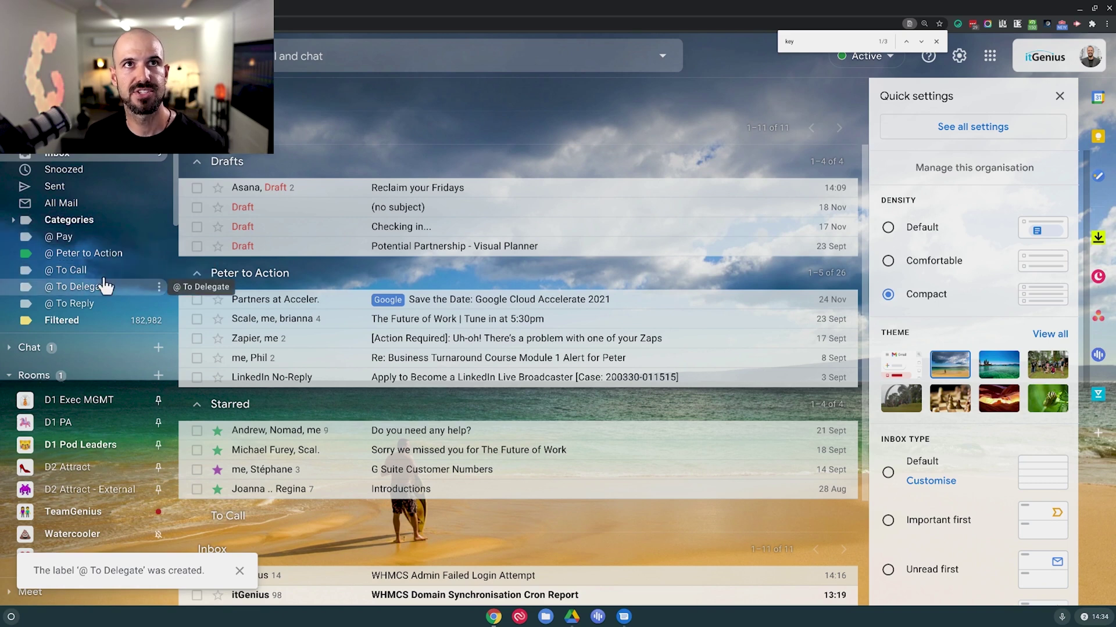
scroll(269, 398, "down", 3)
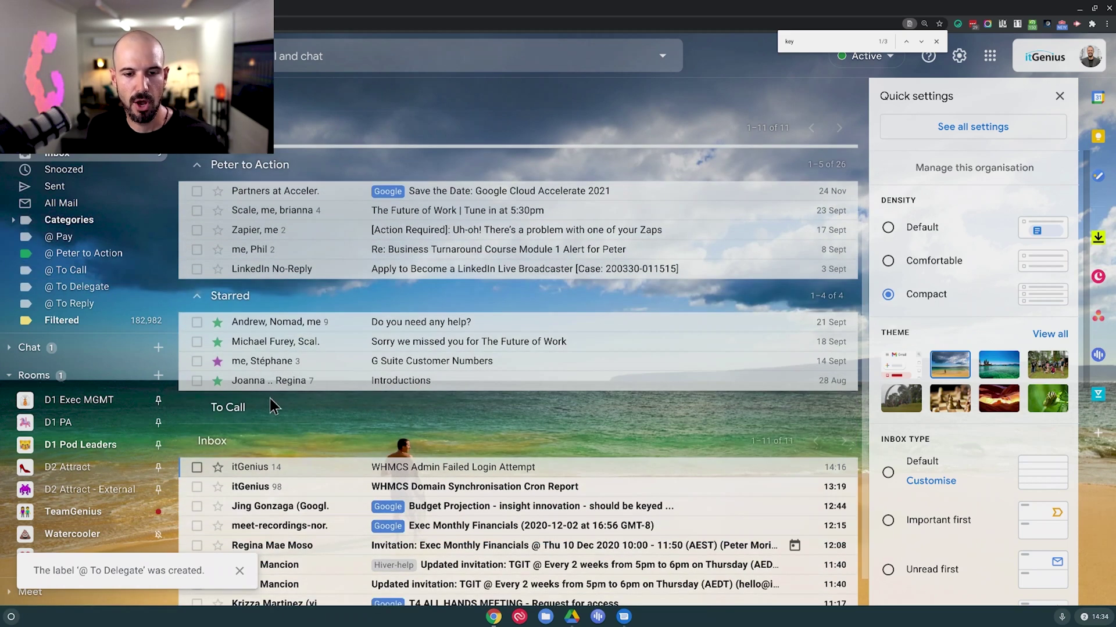
left_click(304, 468)
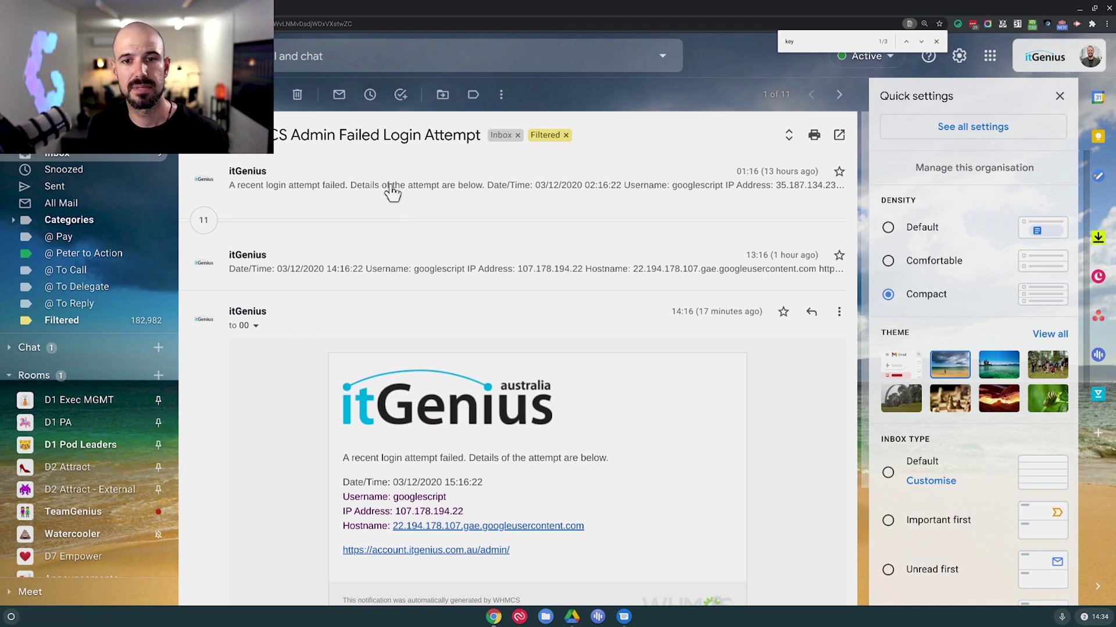
- Move the Failed Login Attempt thread to @ To Delegate and the Cron Report to @ Pay
left_click(443, 96)
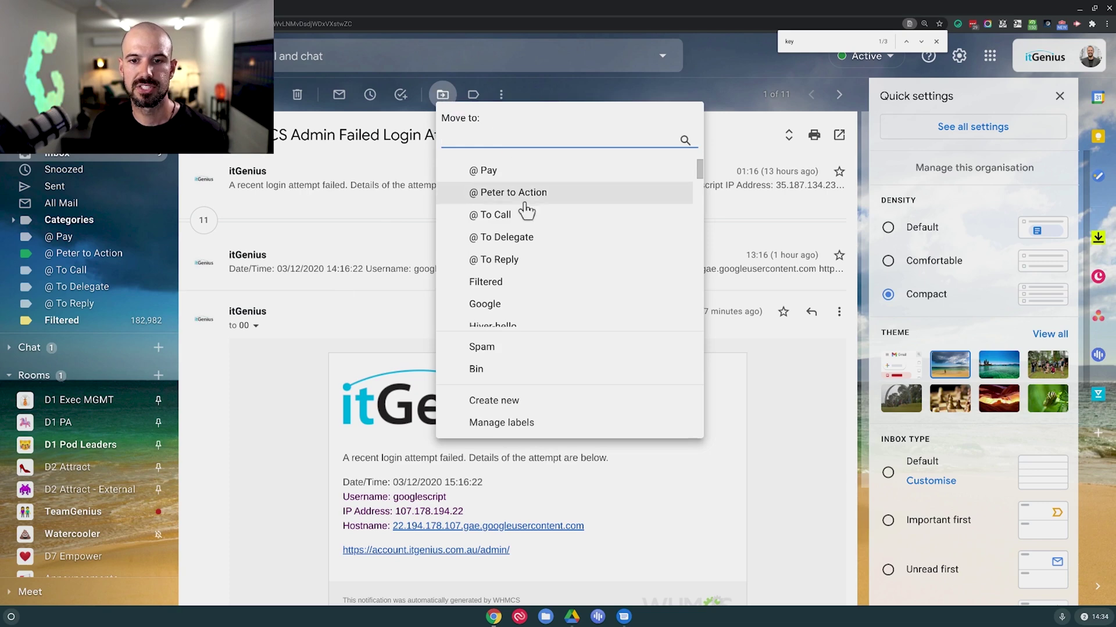
left_click(540, 238)
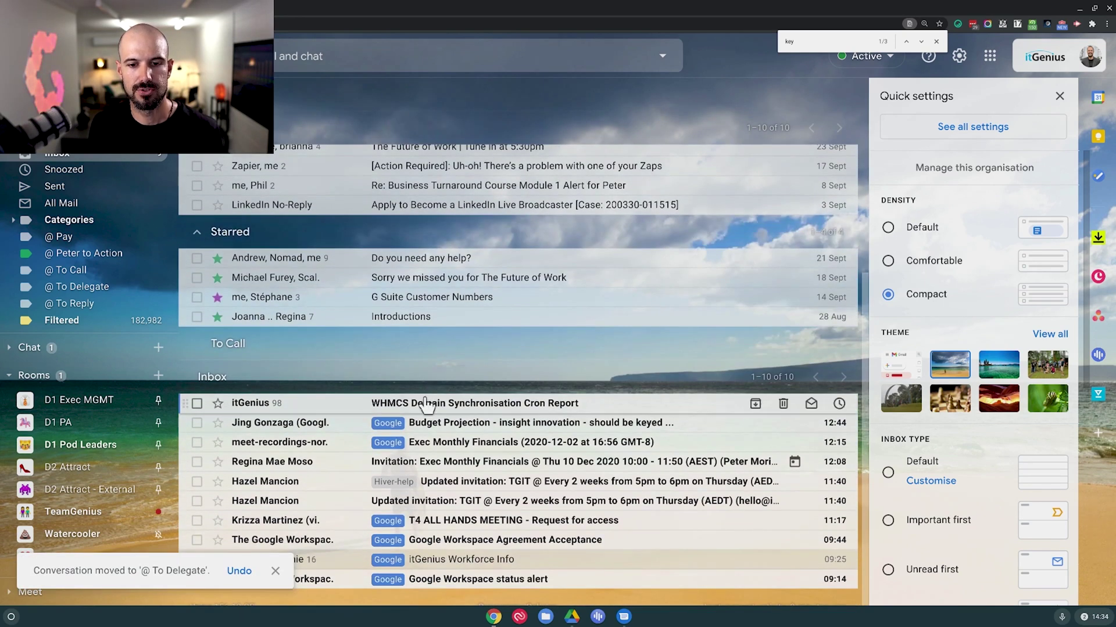
left_click(424, 403)
left_click(443, 96)
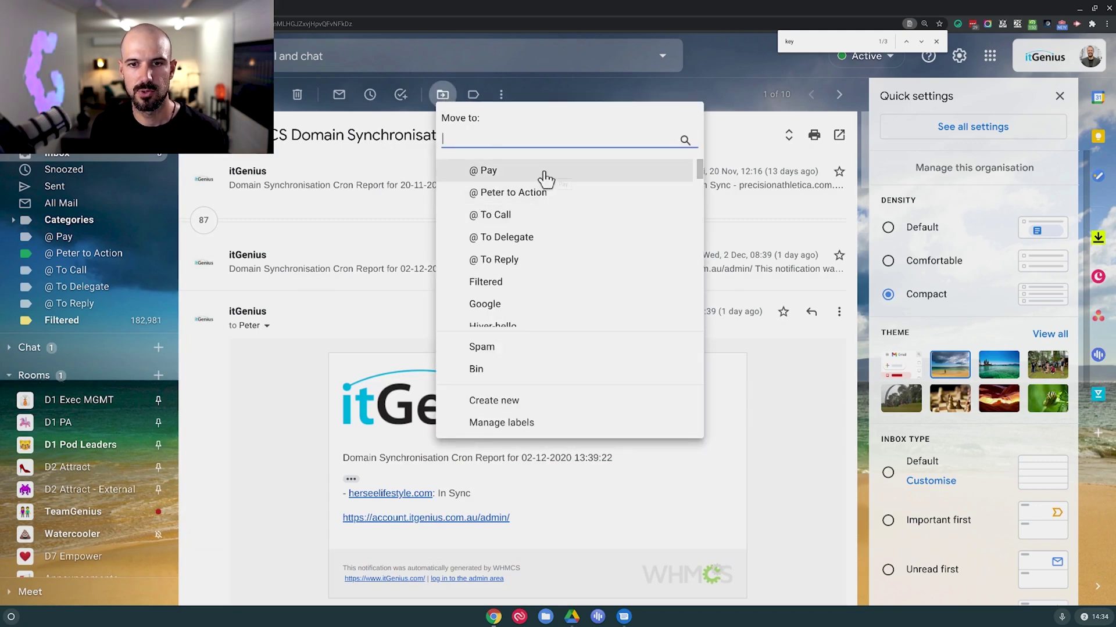
left_click(488, 170)
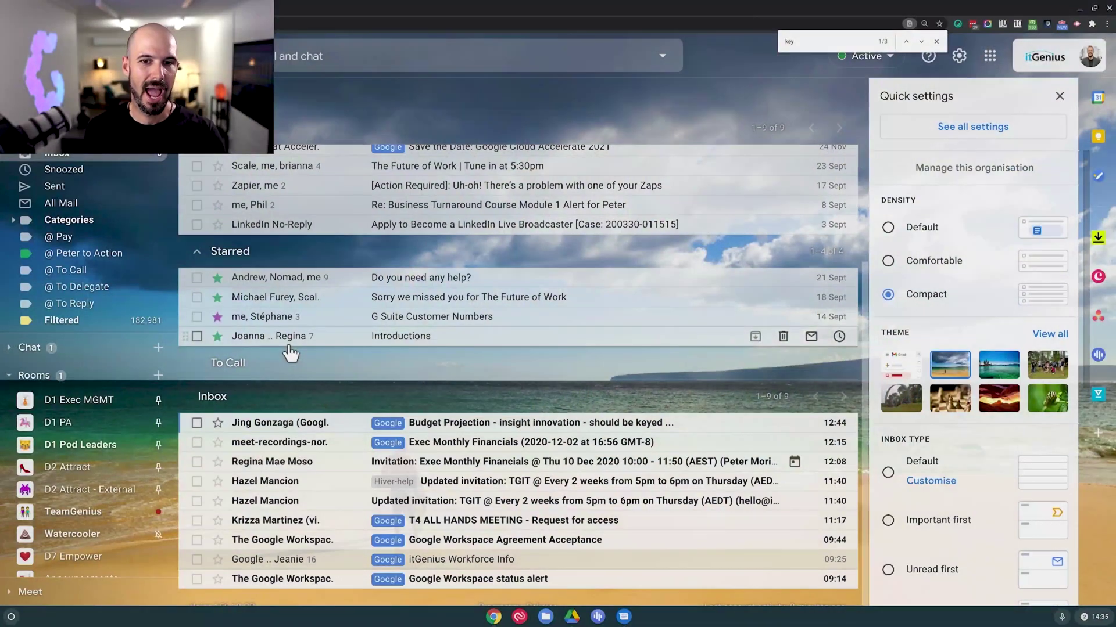
scroll(377, 348, "up", 3)
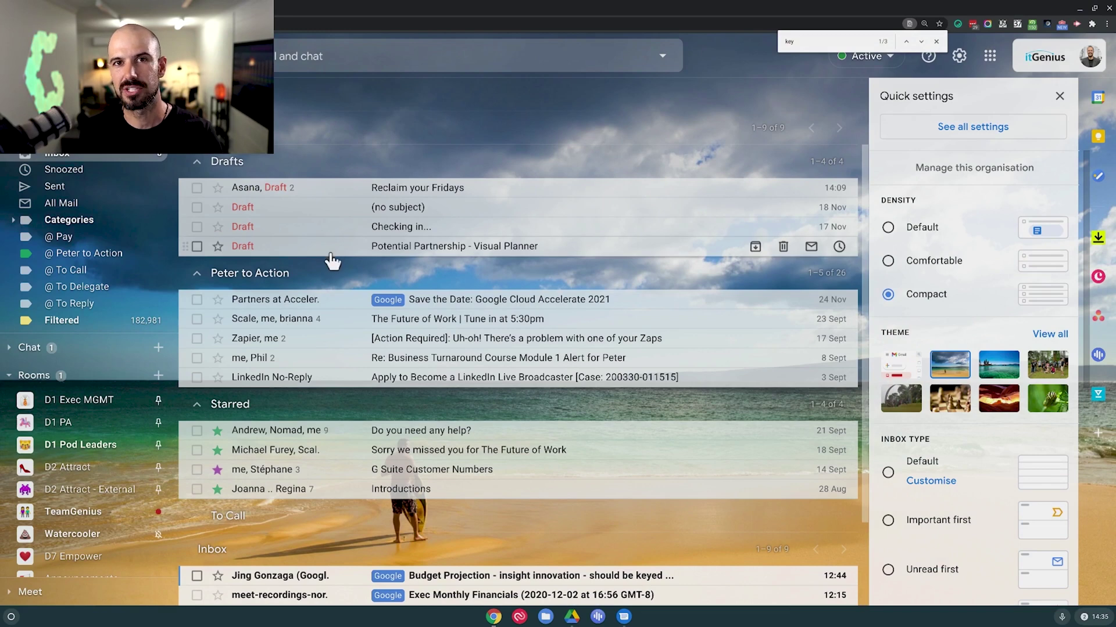
- Copy Section 4's query into Section 5, edit it to 'label:@ Pay', and save the changes
scroll(953, 430, "down", 5)
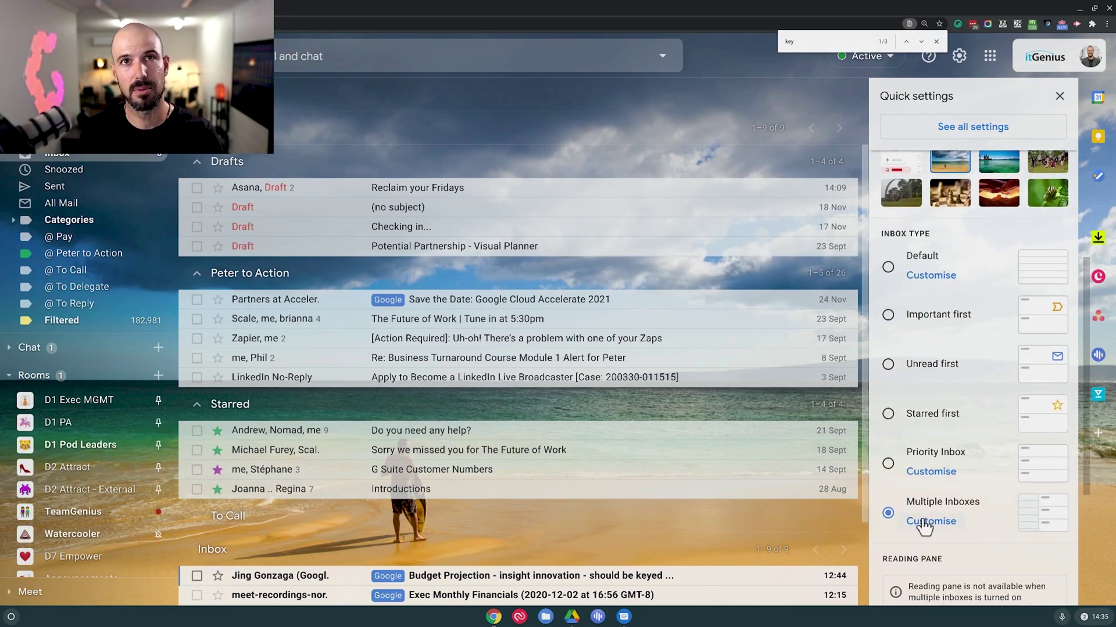
left_click(922, 518)
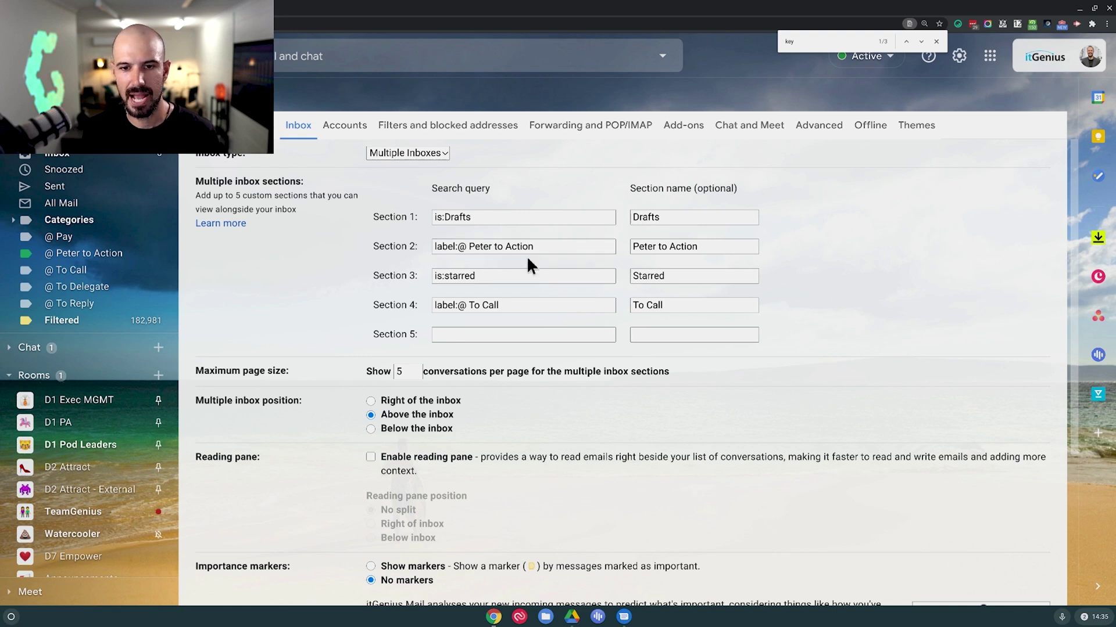
left_click_drag(506, 300, 432, 302)
key("ctrl+c")
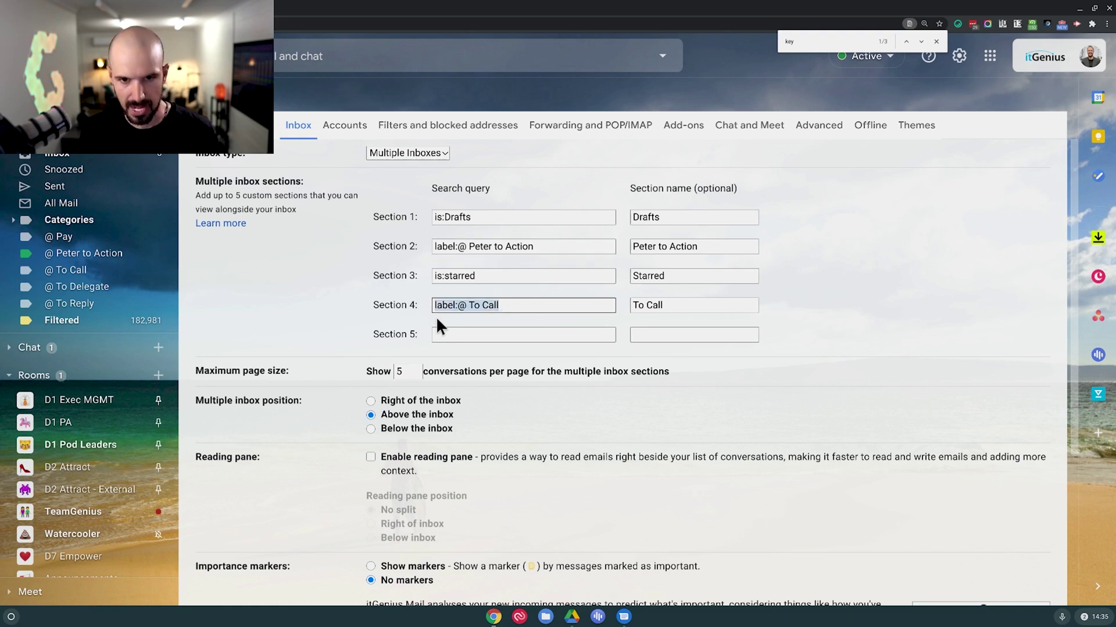
left_click(437, 334)
key("ctrl+v")
left_click_drag(473, 336, 531, 334)
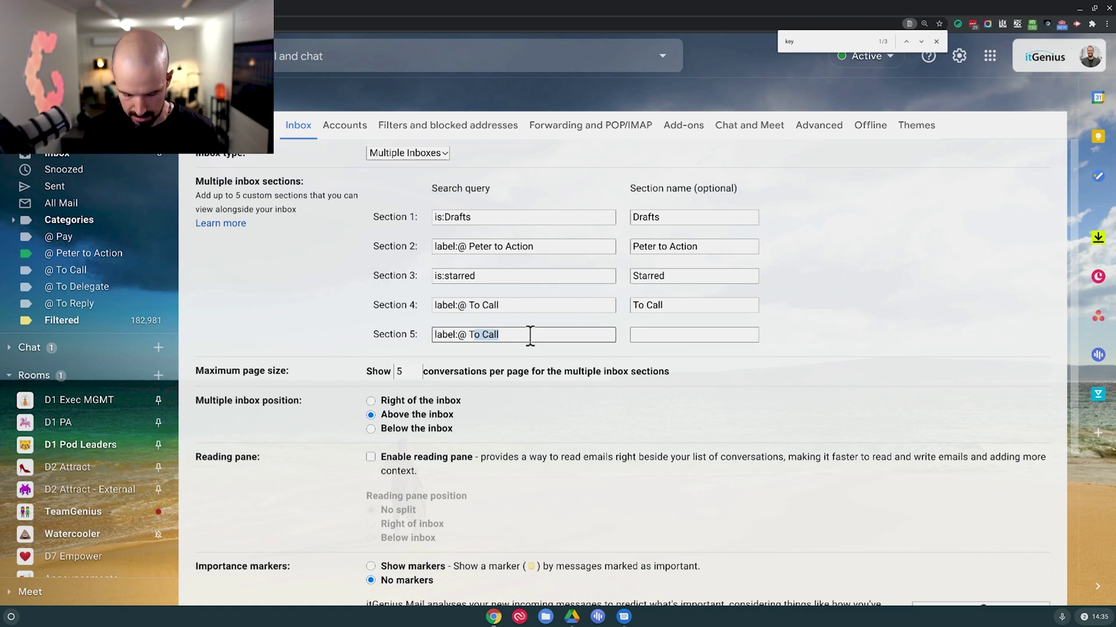
key("BackSpace")
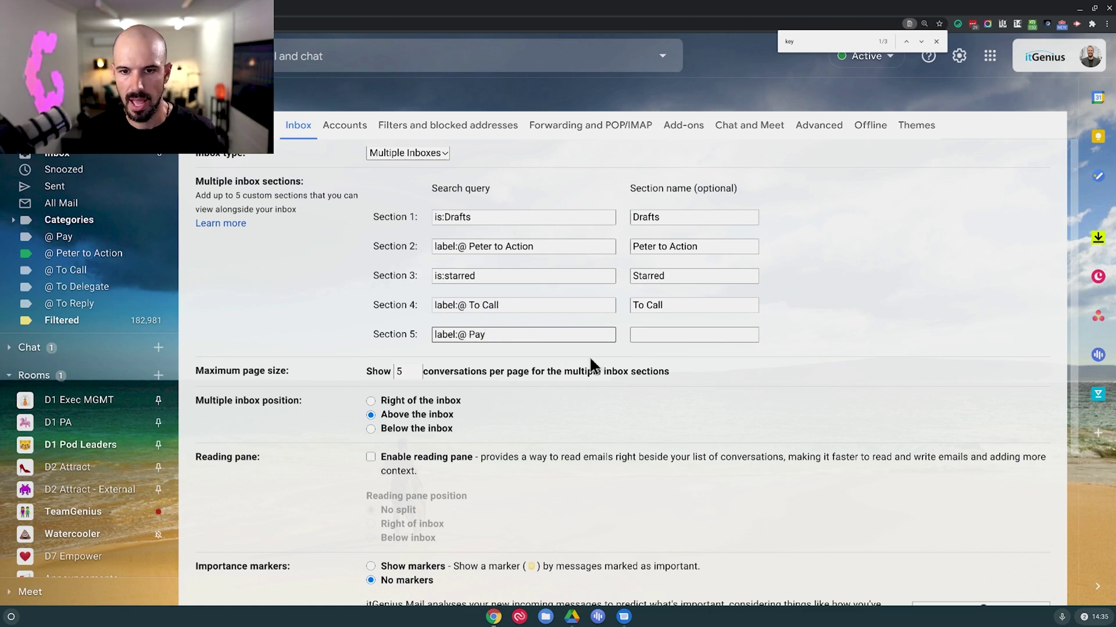
scroll(590, 362, "down", 4)
left_click(586, 530)
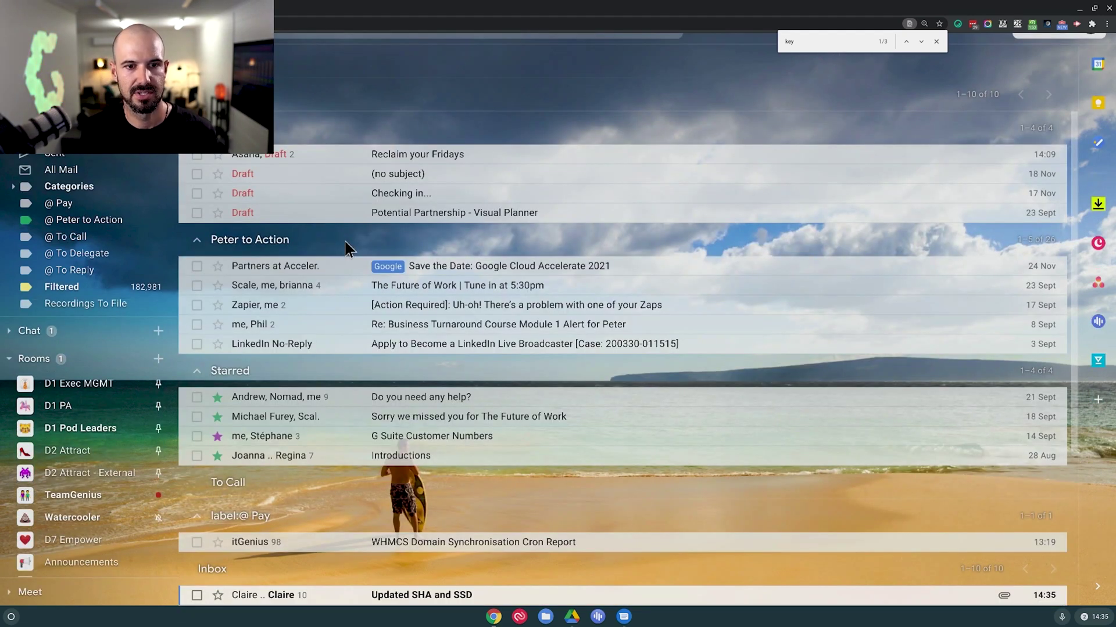
- Remove the @ Pay label chip from the WHMCS Domain Synchronisation Cron Report conversation
scroll(343, 343, "down", 3)
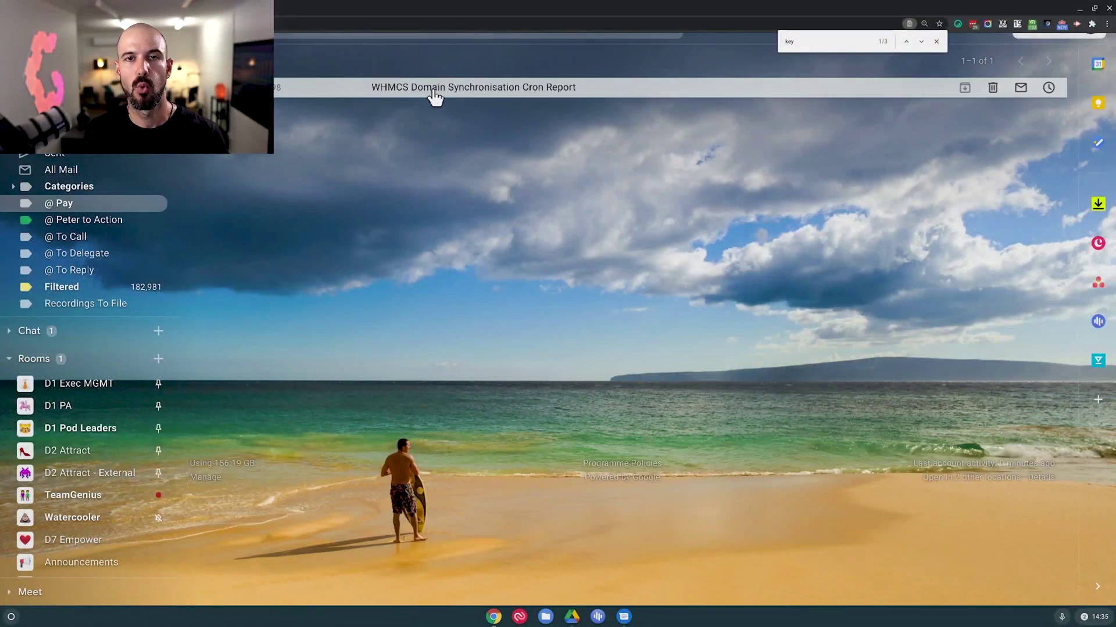
left_click(433, 89)
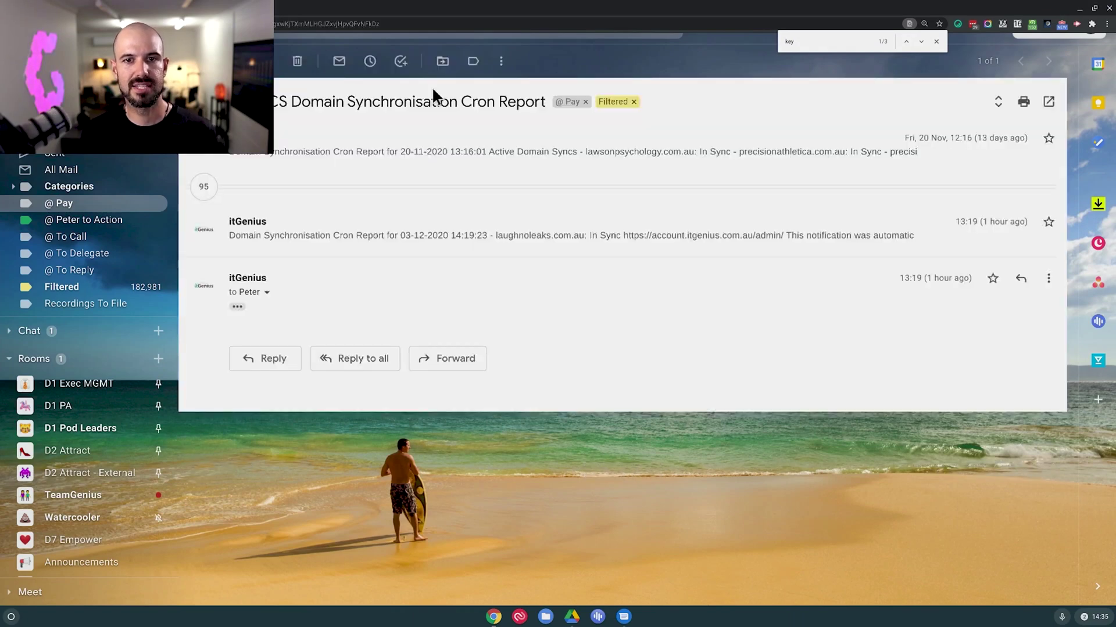
left_click(586, 102)
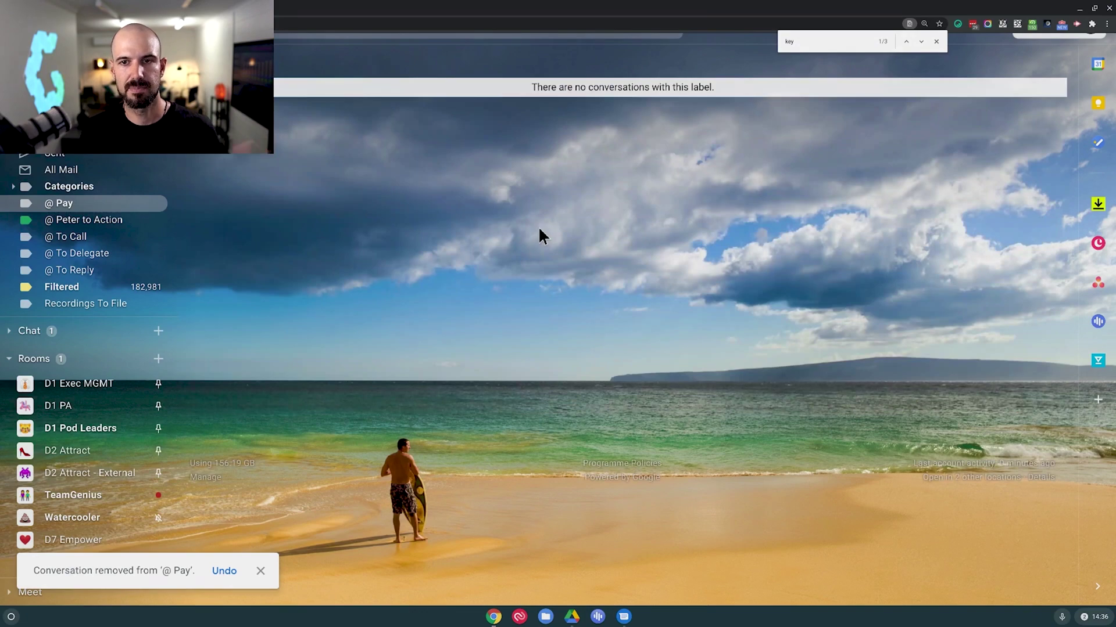